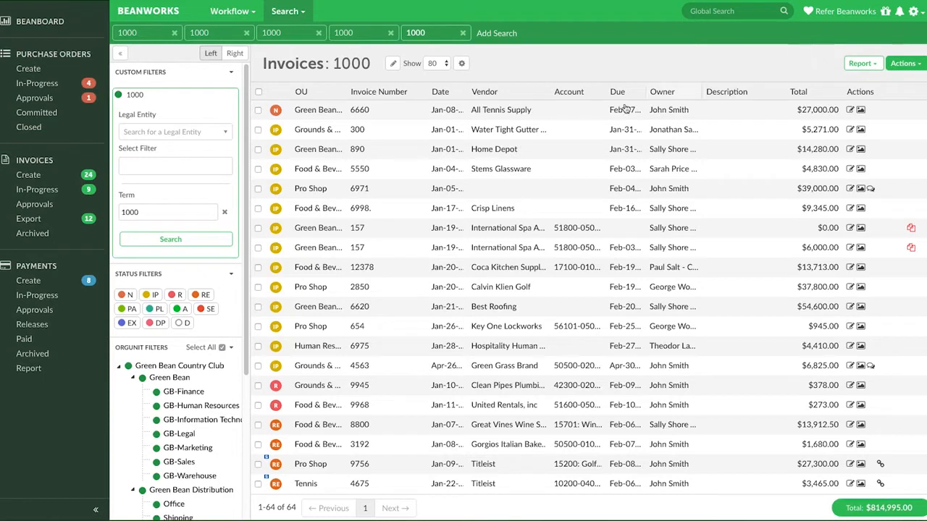
# Add an Invoice Date filter to the 1000 invoice search, ranging from 01-01-2017 to 01-31-2017
pyautogui.click(226, 168)
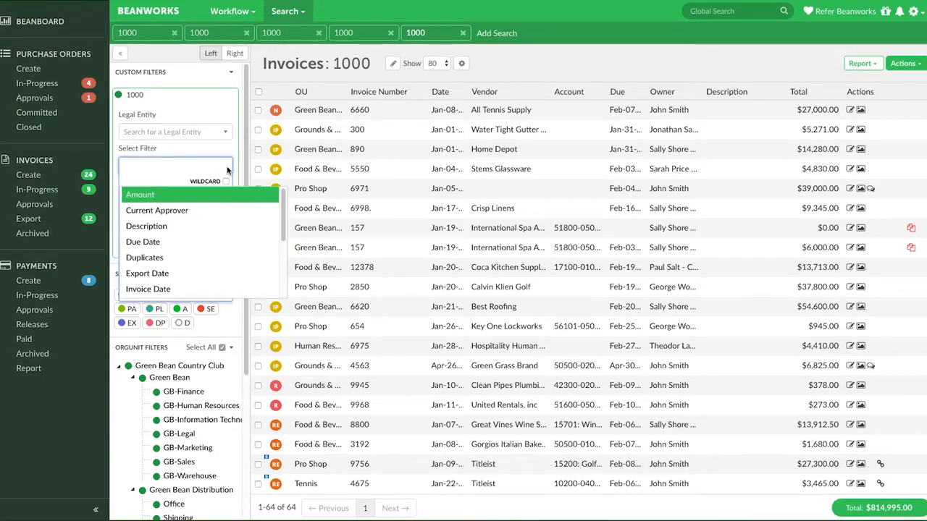
pyautogui.click(199, 290)
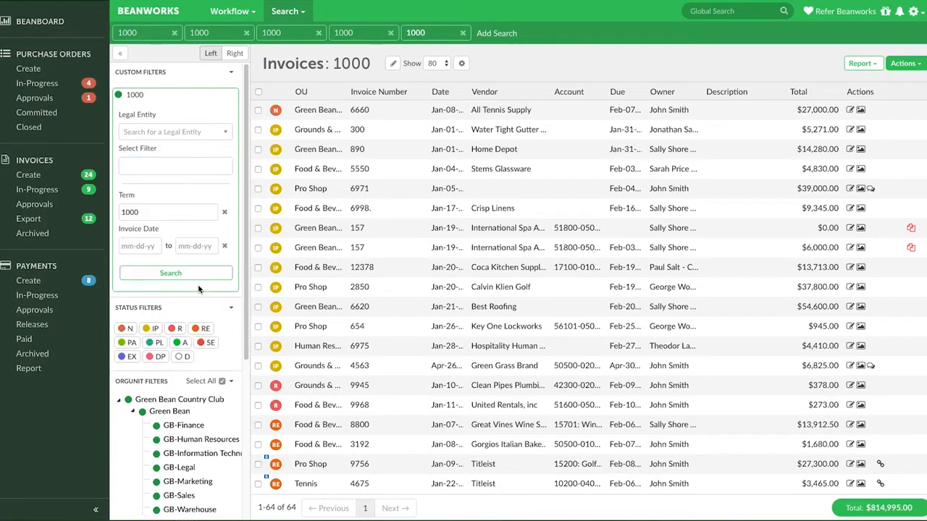
pyautogui.click(152, 246)
pyautogui.click(128, 265)
pyautogui.click(128, 265)
pyautogui.click(128, 265)
pyautogui.click(128, 299)
pyautogui.click(194, 246)
pyautogui.click(184, 264)
pyautogui.click(184, 264)
pyautogui.click(185, 265)
pyautogui.click(214, 356)
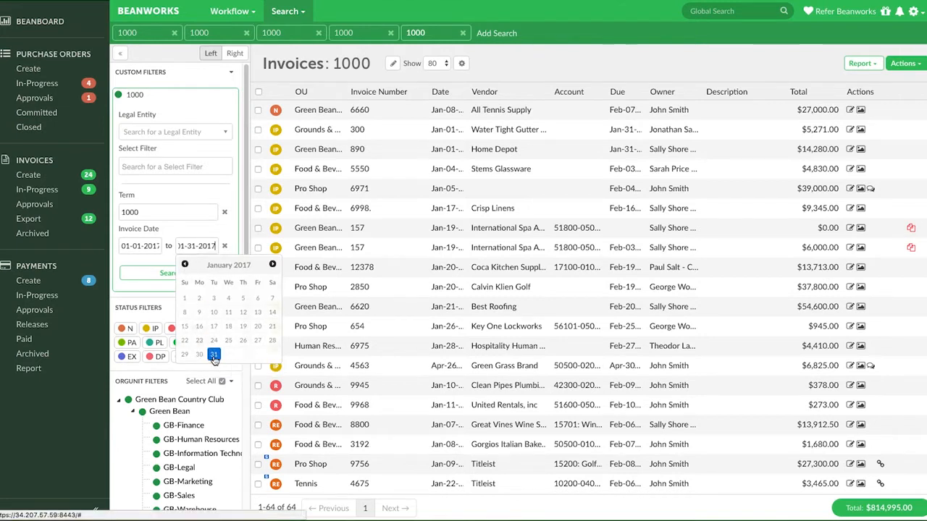
# Add an Owner filter below the invoice date range in the custom filters
pyautogui.click(226, 170)
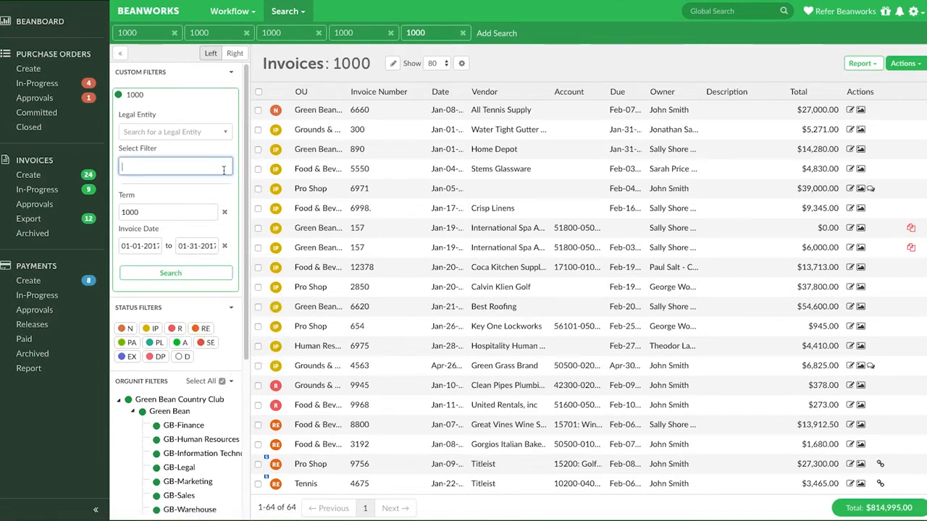
pyautogui.scroll(-2, 253, 262)
pyautogui.click(253, 261)
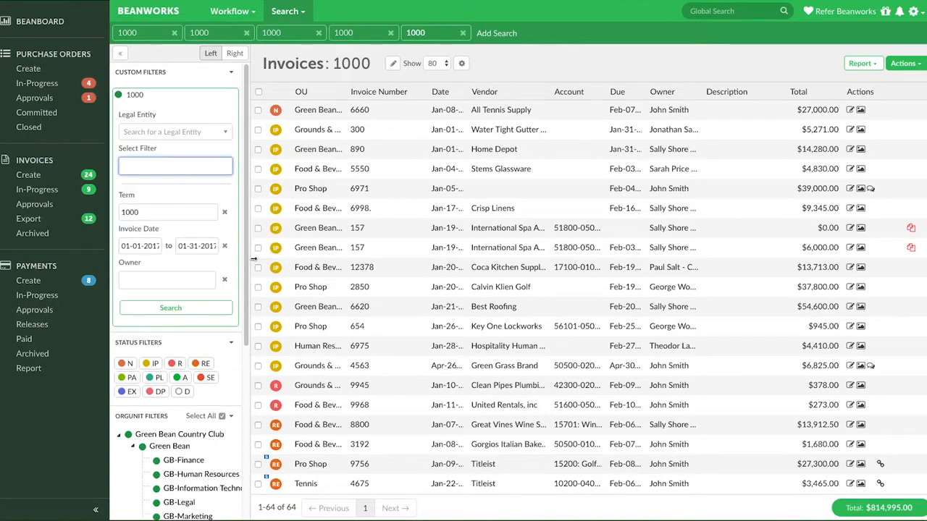
pyautogui.scroll(-3, 239, 370)
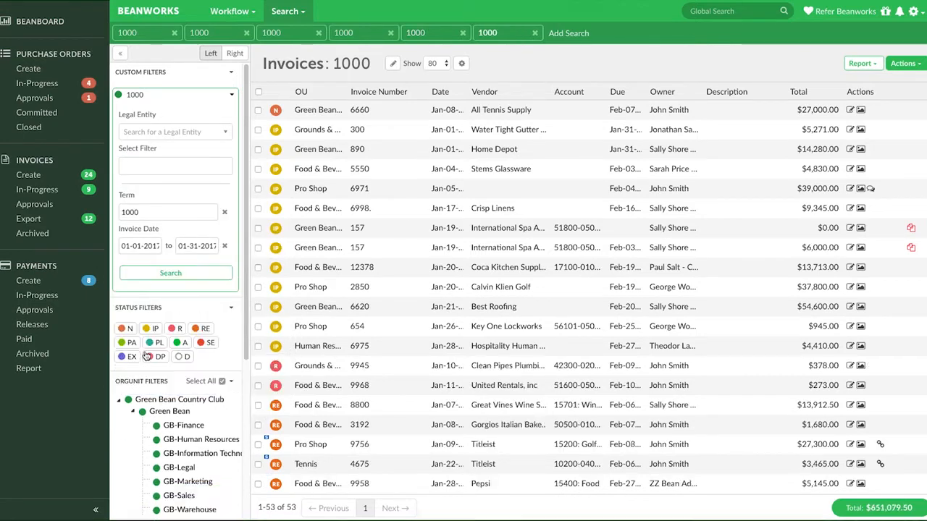
# Turn off every status filter except IP and run the invoice search
pyautogui.click(180, 357)
pyautogui.click(151, 358)
pyautogui.click(123, 357)
pyautogui.click(123, 344)
pyautogui.click(148, 344)
pyautogui.click(179, 344)
pyautogui.click(201, 342)
pyautogui.click(196, 331)
pyautogui.click(172, 331)
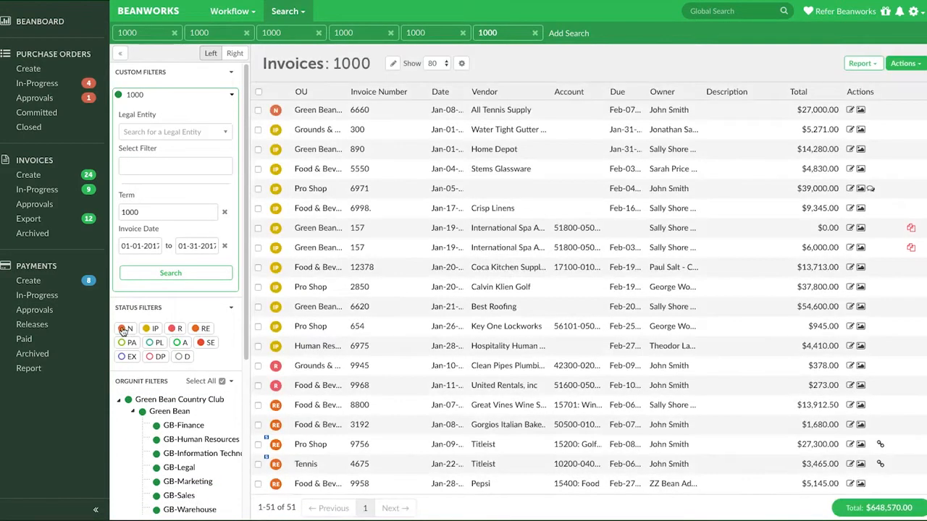
pyautogui.click(122, 331)
pyautogui.click(200, 276)
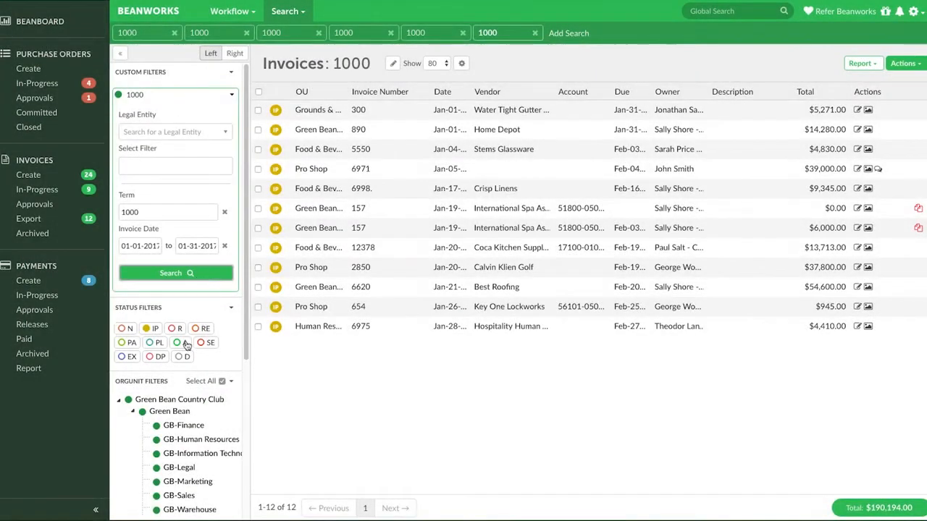
# Include D-status invoices in the results, exclude them again and rerun the search
pyautogui.click(179, 358)
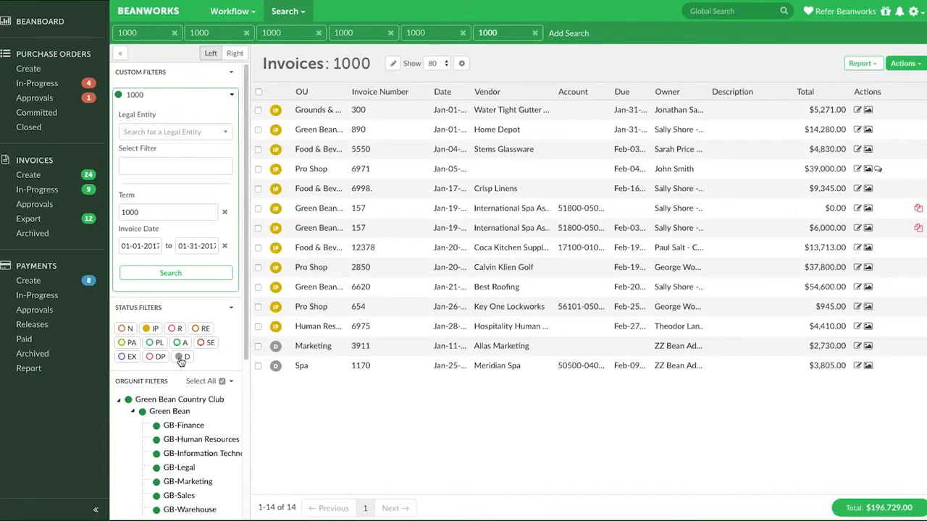
pyautogui.click(181, 358)
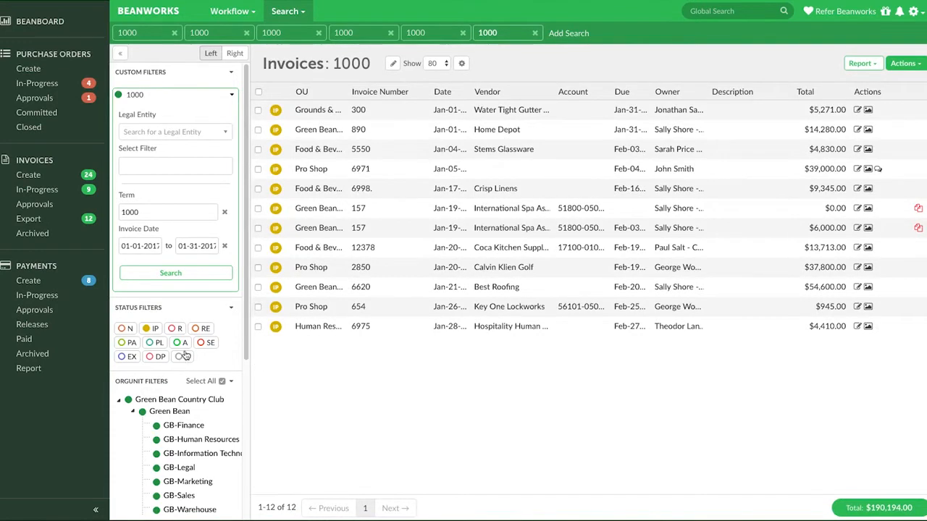
pyautogui.click(207, 274)
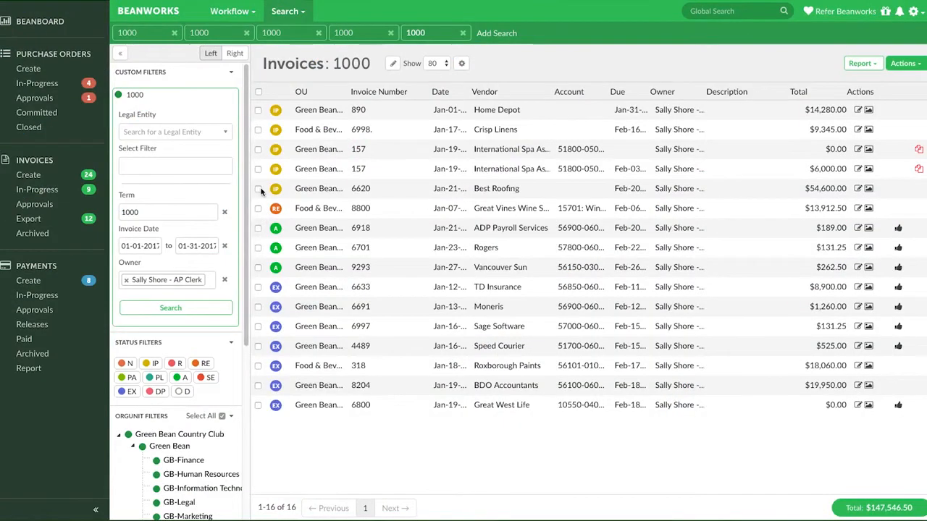
# Select the Best Roofing, Great Vines, ADP Payroll Services, Rogers and TD Insurance invoices and open the report options for the selection
pyautogui.click(258, 189)
pyautogui.click(258, 208)
pyautogui.click(257, 227)
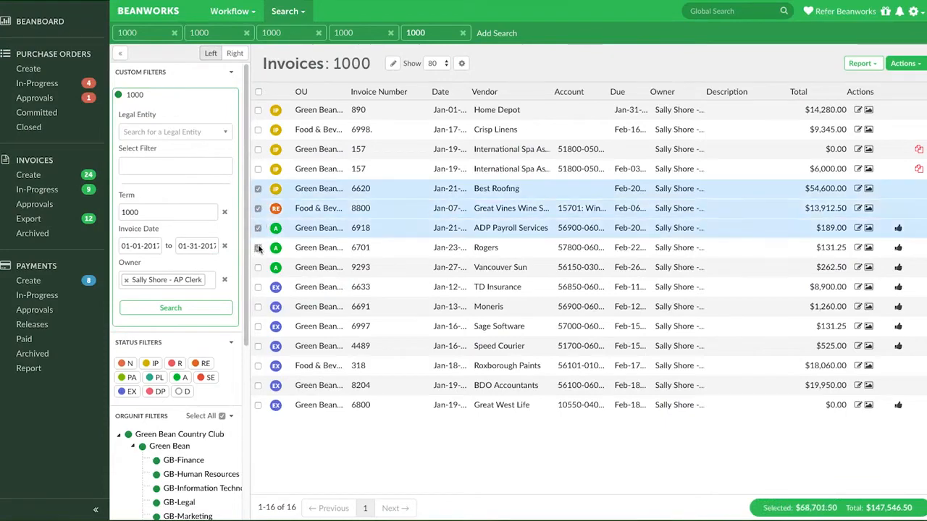
pyautogui.click(258, 247)
pyautogui.click(259, 287)
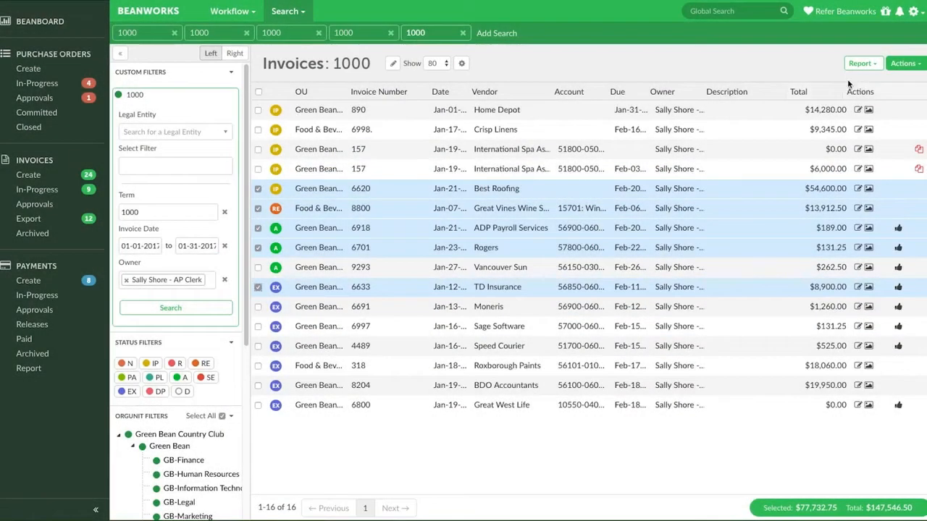
pyautogui.click(861, 64)
pyautogui.moveTo(832, 82)
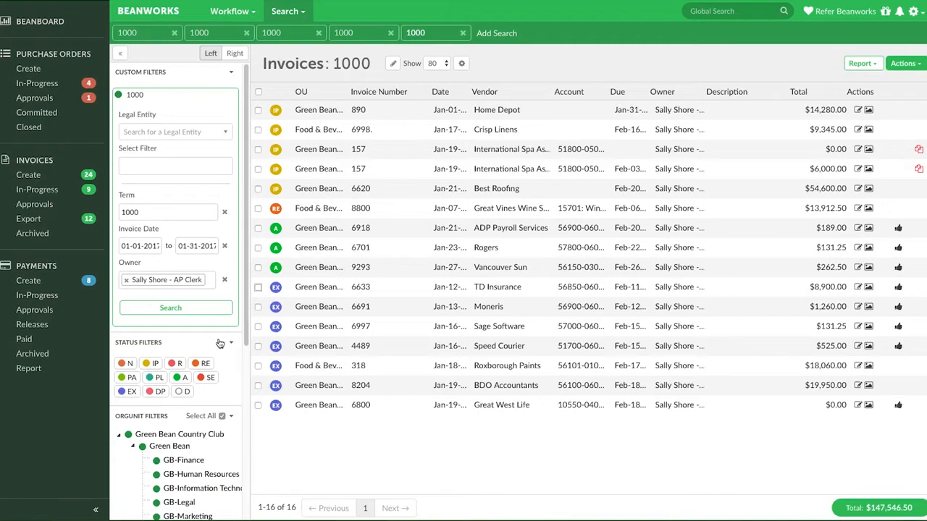
# Generate a PDF report of all filtered invoices
pyautogui.click(872, 65)
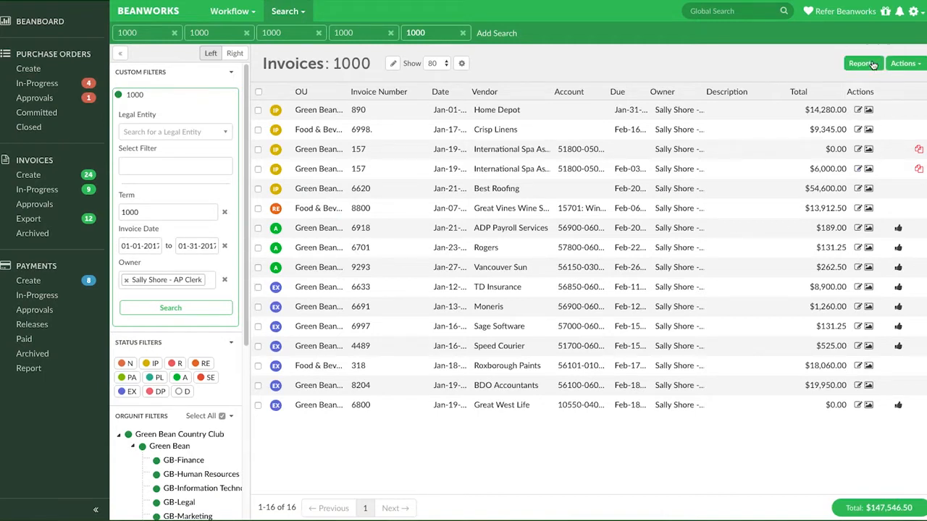
pyautogui.moveTo(832, 99)
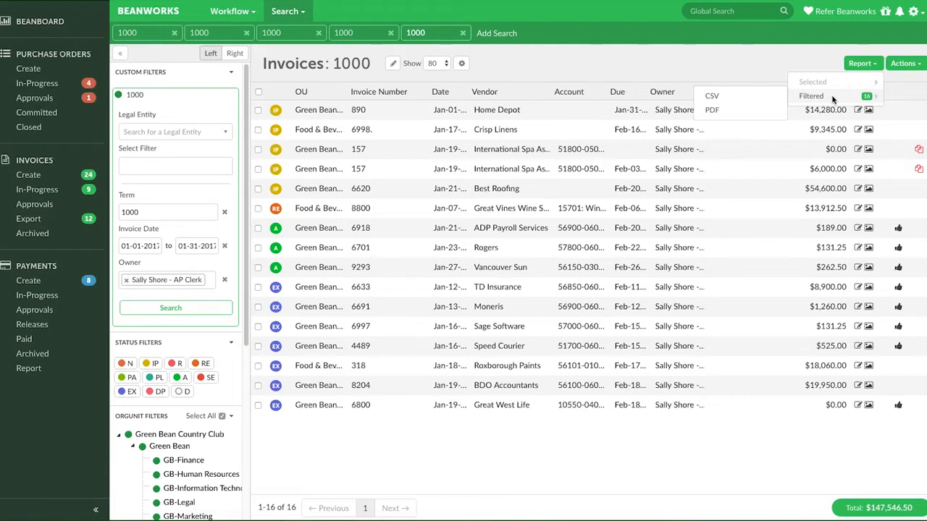
pyautogui.click(750, 110)
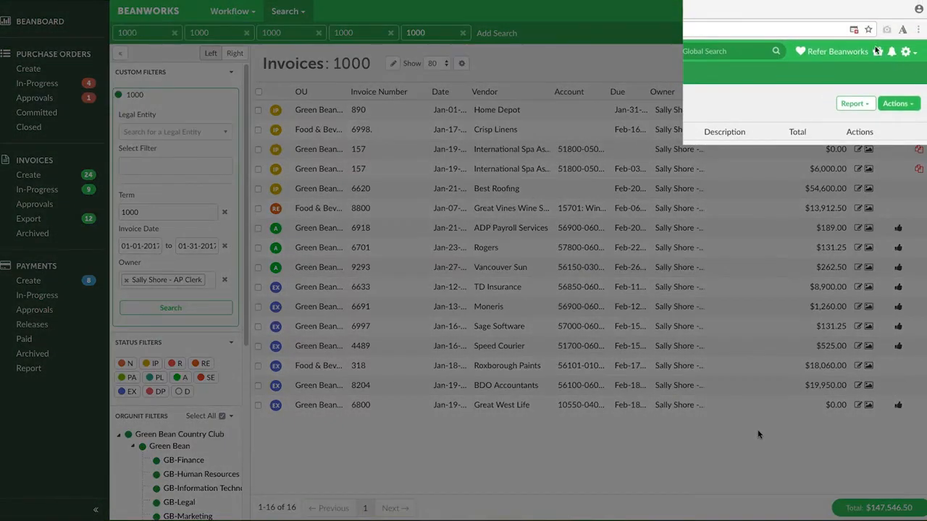
# Set the browser to always allow pop-ups from this site
pyautogui.click(853, 32)
pyautogui.click(706, 92)
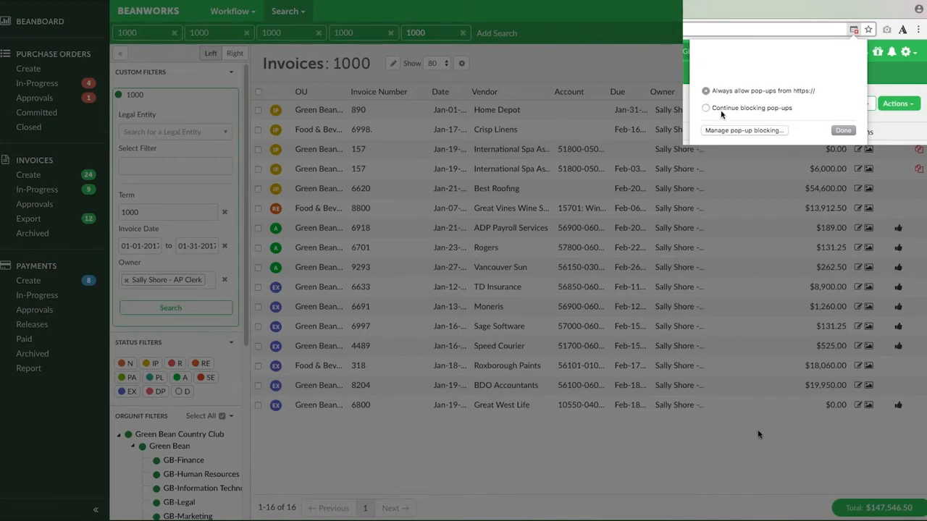
pyautogui.click(840, 131)
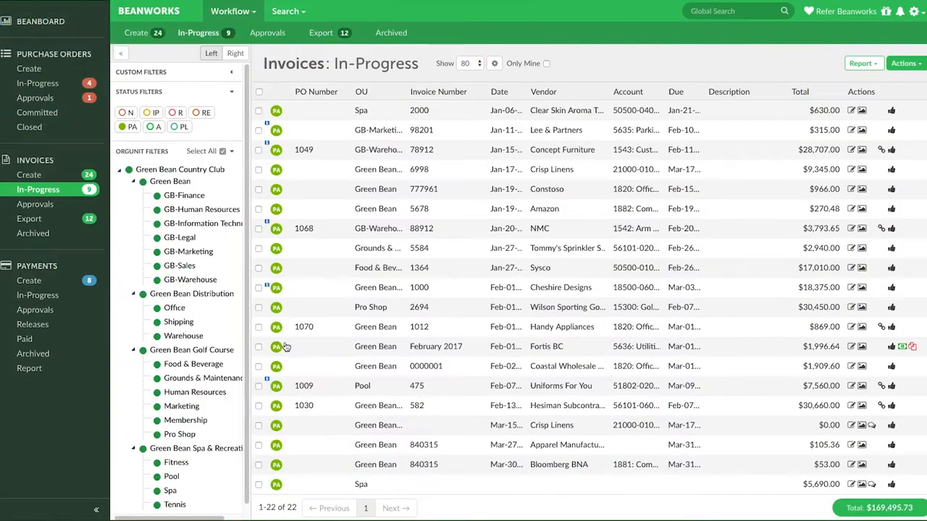
# Select the Cheshire Designs invoice in the in-progress list and generate a CSV report for the selected invoice
pyautogui.click(258, 287)
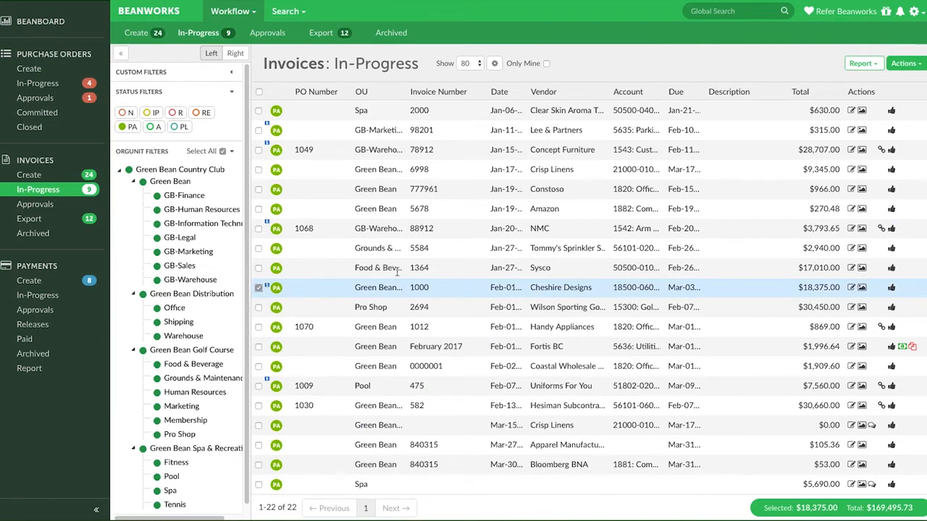
pyautogui.click(854, 69)
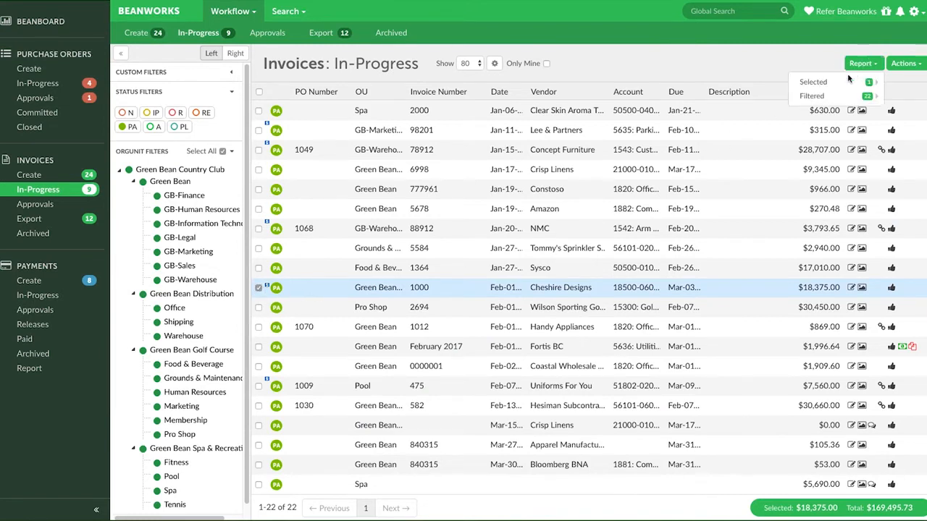
pyautogui.moveTo(825, 84)
pyautogui.click(753, 84)
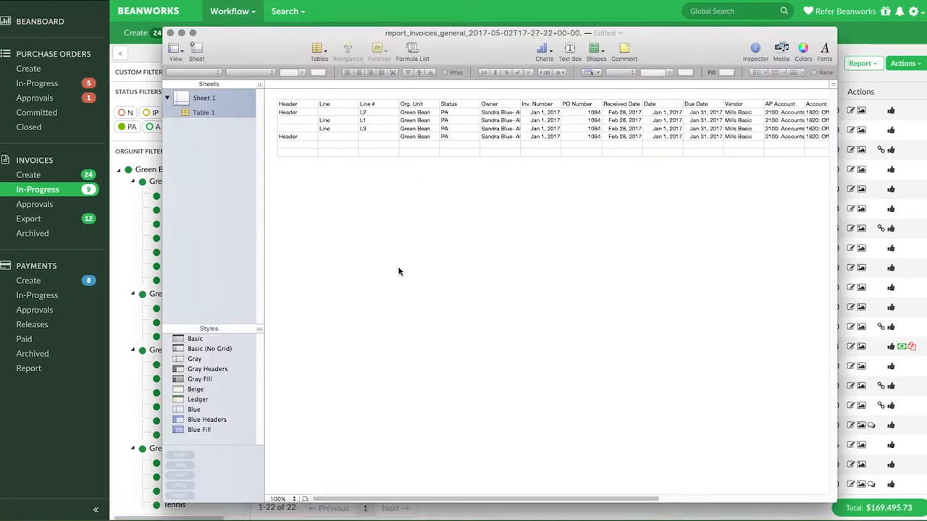
# Sort the CSV report ascending by the Header column, clear the line entries in rows 4 and 5, and undo the clearing
pyautogui.click(325, 104)
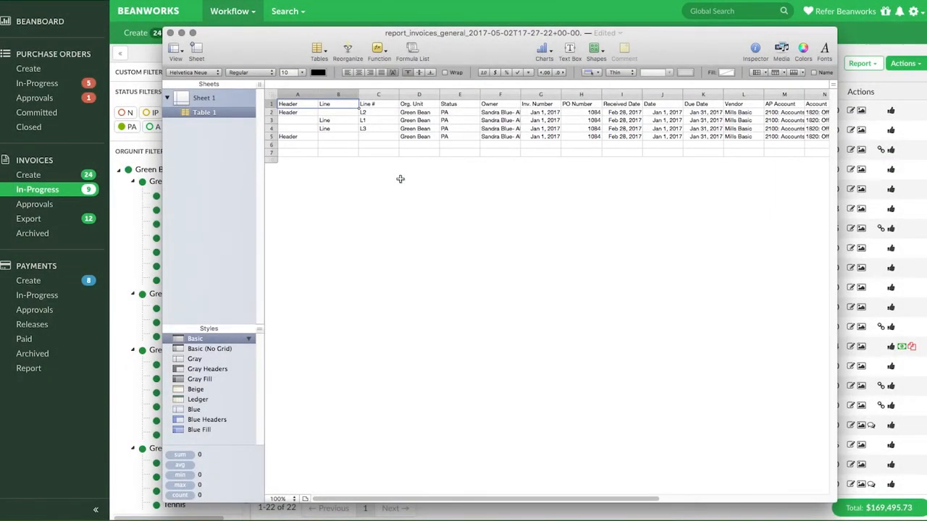
pyautogui.click(314, 95)
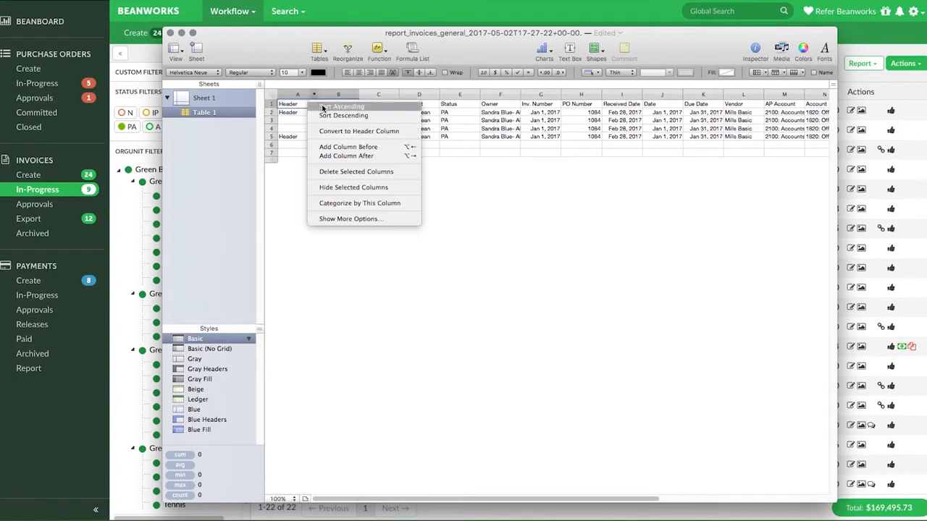
pyautogui.click(324, 108)
pyautogui.click(271, 130)
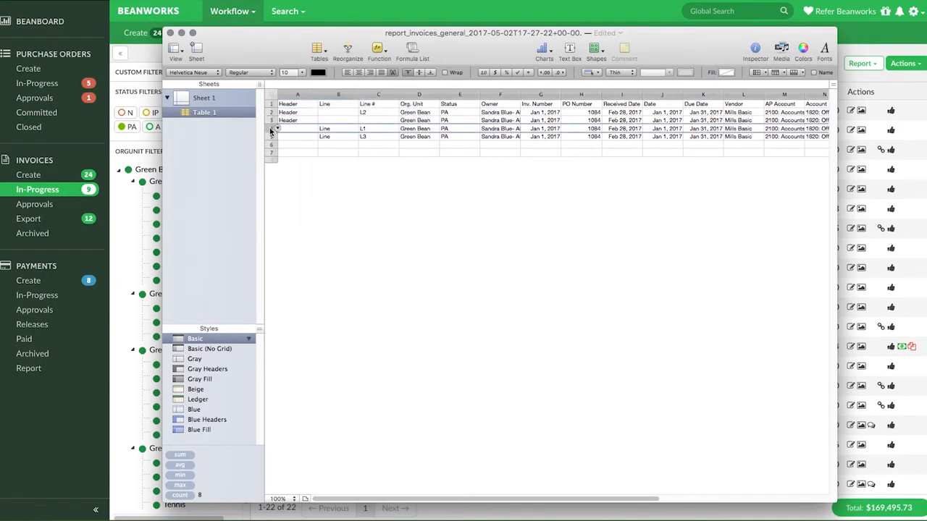
pyautogui.press('Delete')
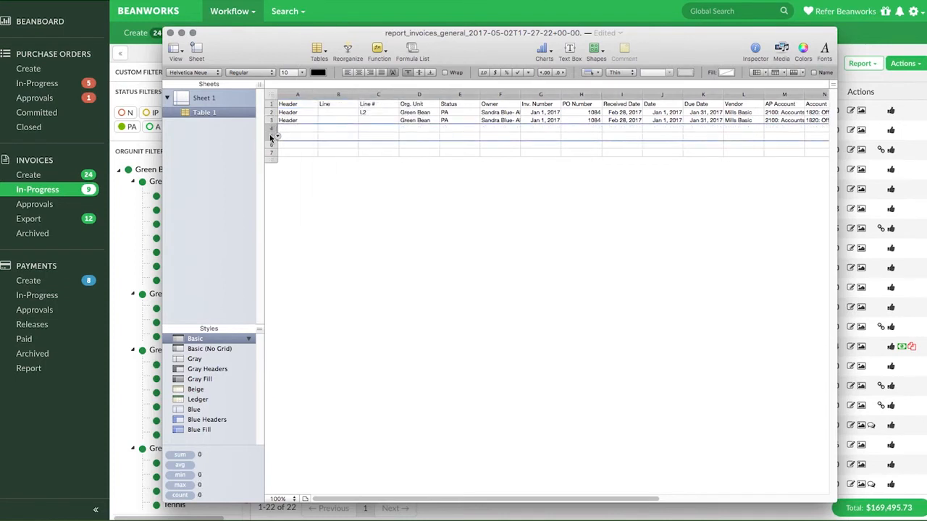
pyautogui.hotkey('ctrl', 'z')
# Sort the report ascending by the Line column and clear the header entries in rows 4 and 5
pyautogui.click(354, 94)
pyautogui.click(364, 107)
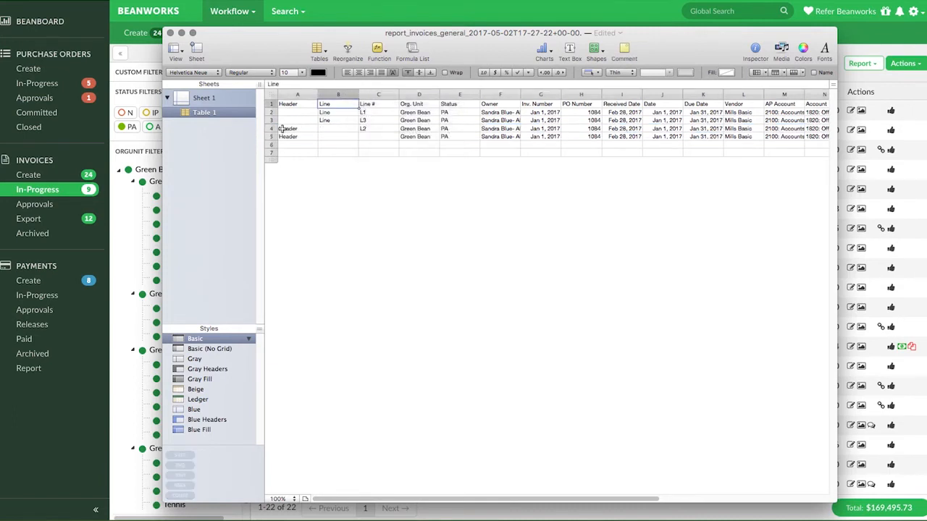
pyautogui.moveTo(272, 128); pyautogui.dragTo(272, 137)
pyautogui.press('Delete')
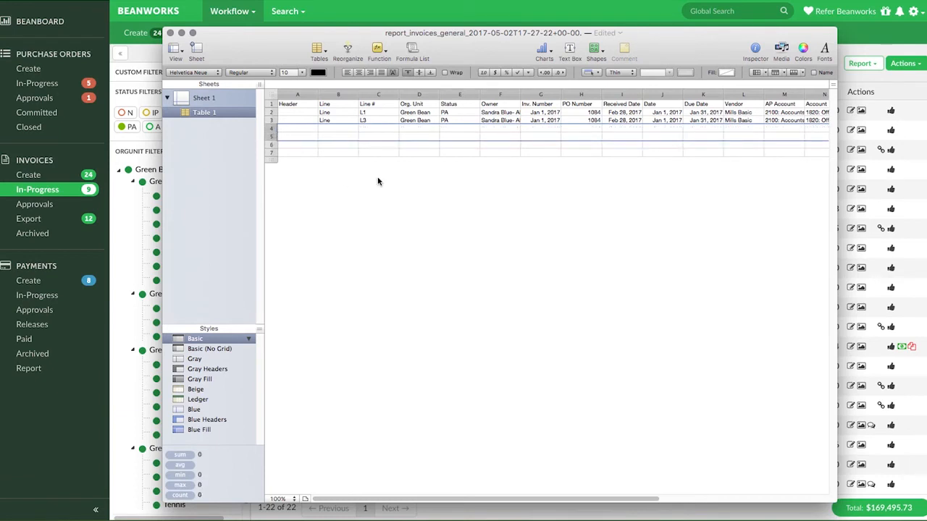